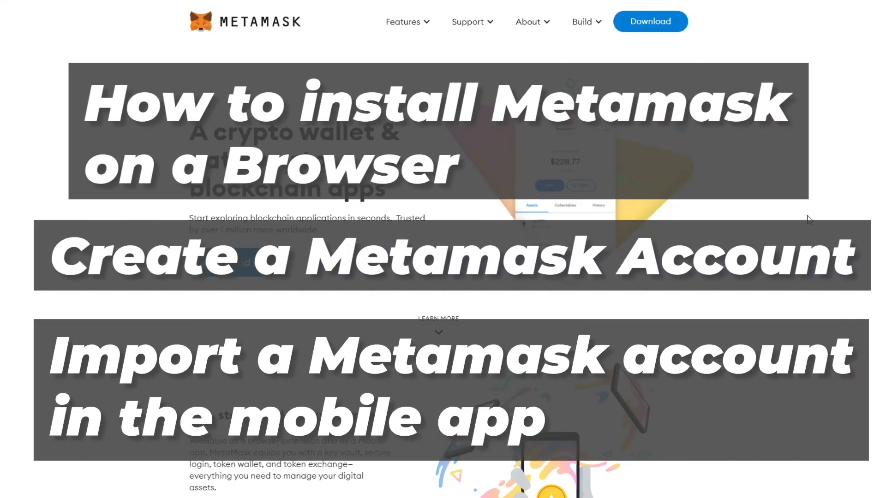
scroll(808, 219, down, 10)
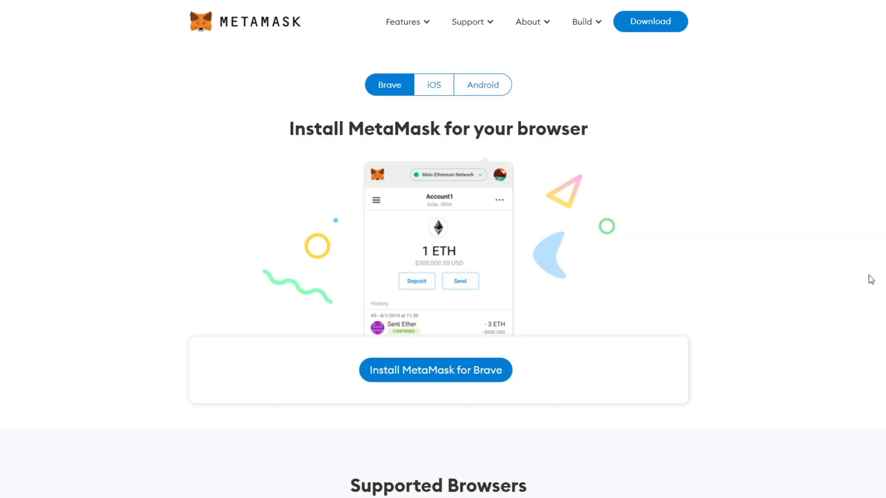
scroll(870, 279, down, 5)
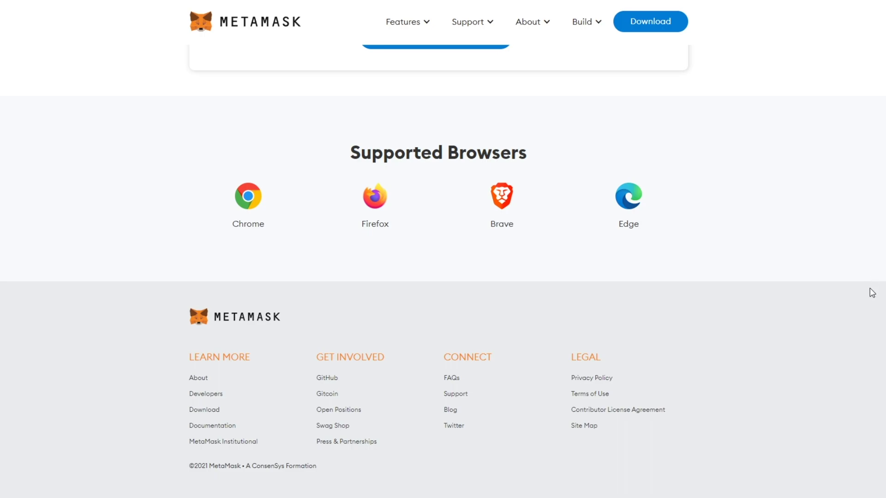
scroll(869, 292, up, 5)
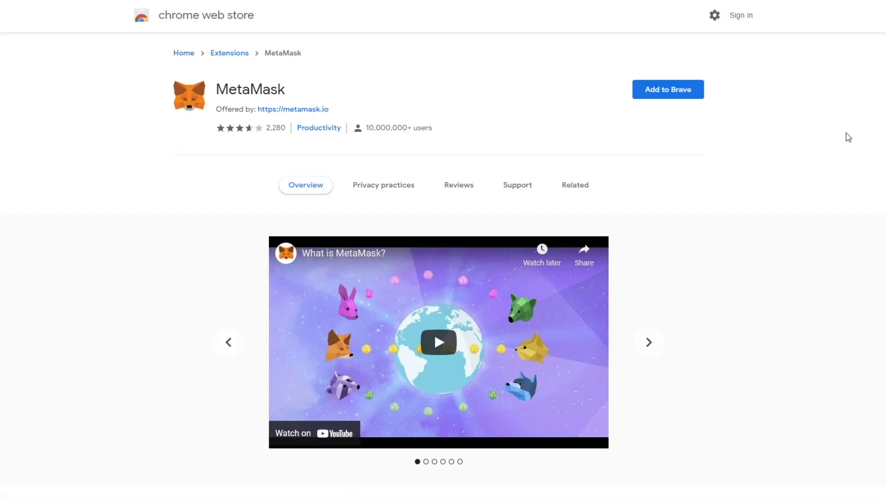
Step: Install the MetaMask extension from its store page so the welcome screen opens
click(661, 97)
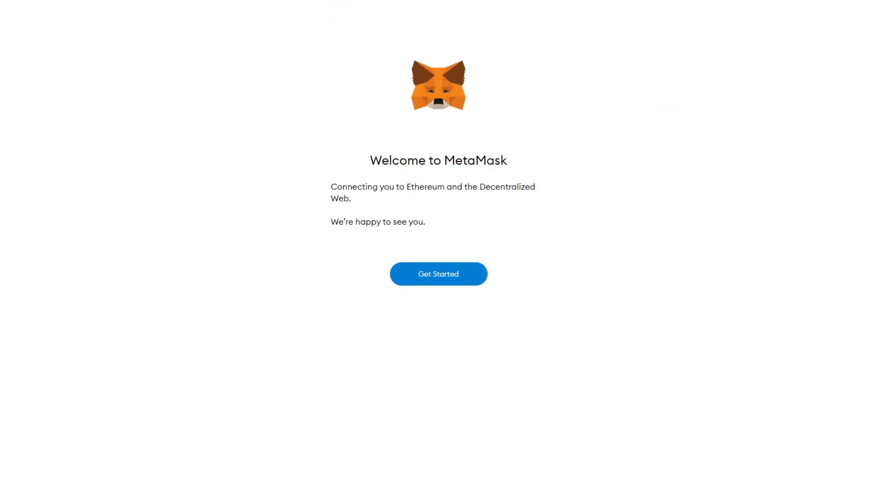
Step: Get started, choose Create a Wallet, and decline usage data sharing with No Thanks
click(438, 274)
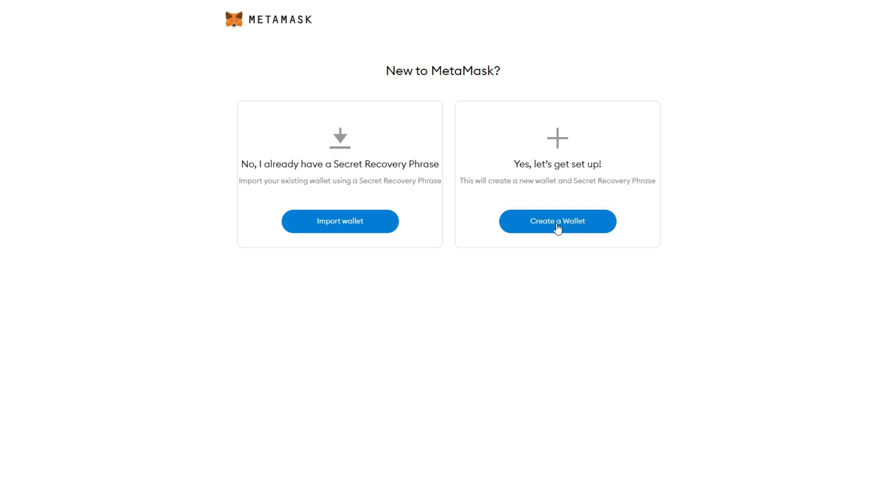
click(555, 223)
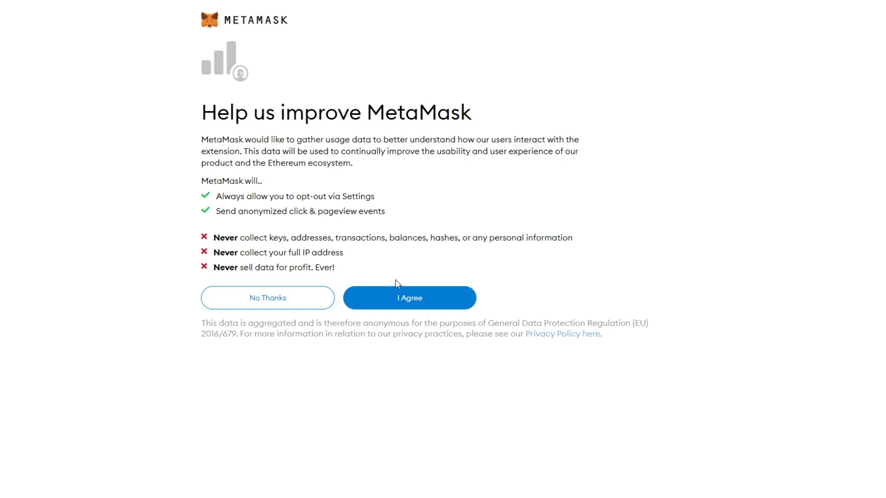
click(290, 306)
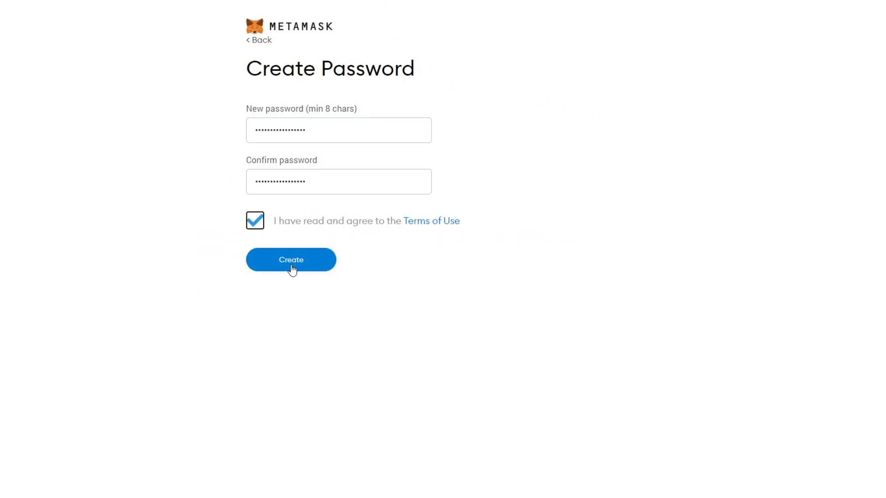
Step: Submit the Create Password form to reach the Secure your wallet step
click(292, 270)
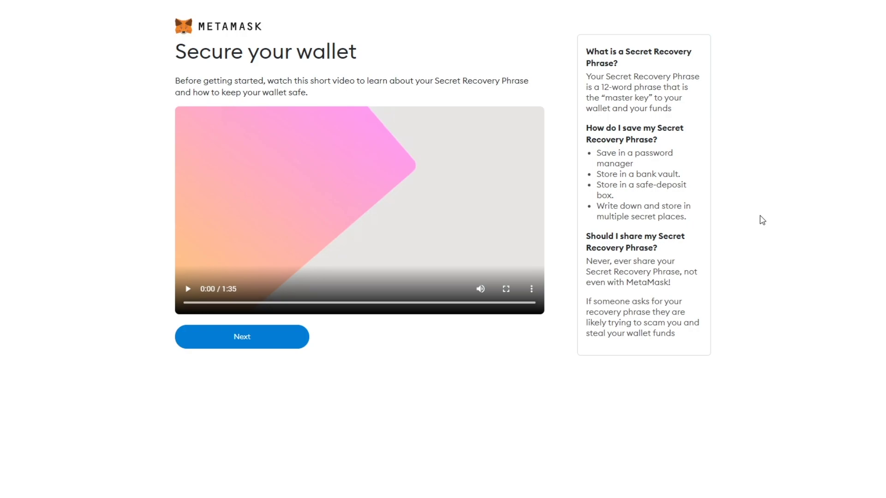
Step: Reveal the 12-word Secret Recovery Phrase and proceed to its confirmation step
click(239, 337)
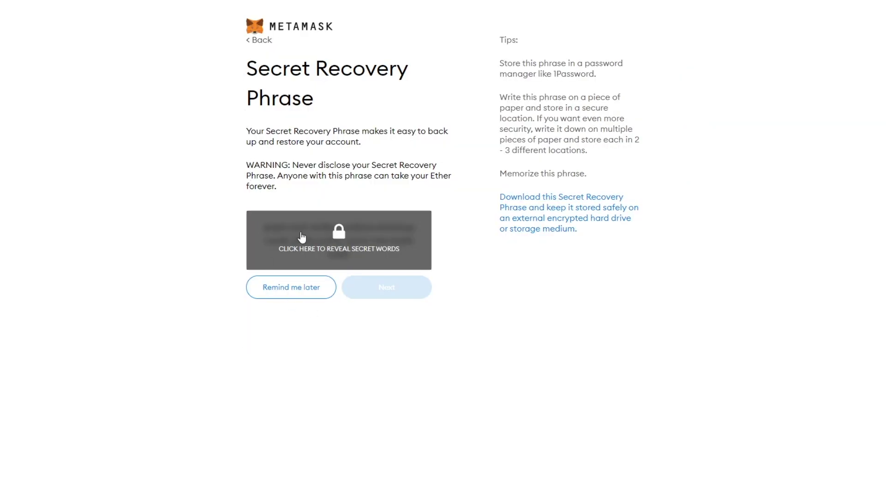
click(296, 250)
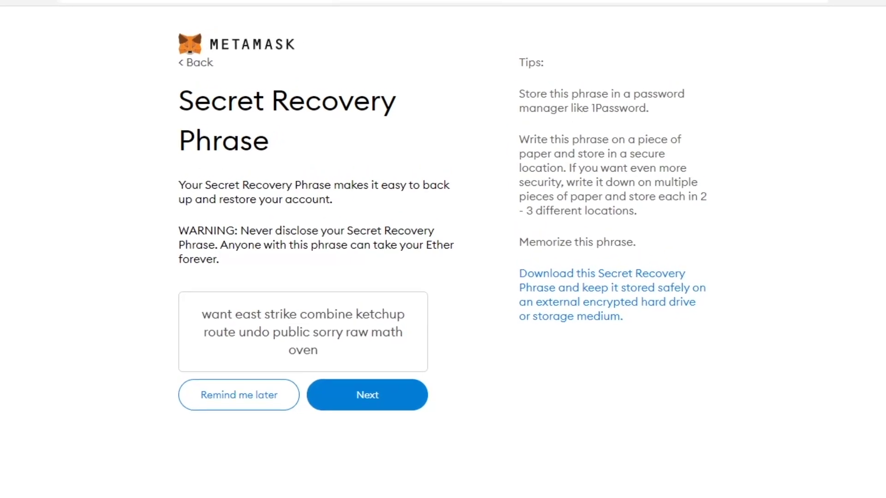
click(364, 411)
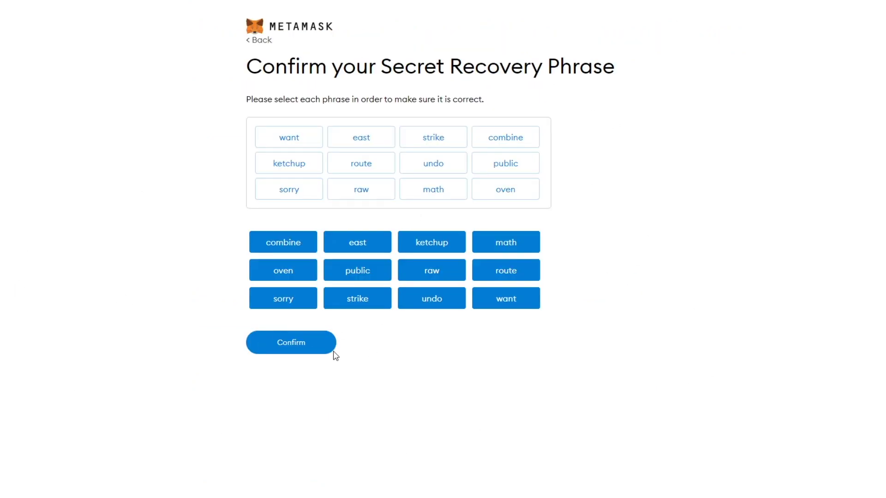
Step: Confirm the recovery phrase order so the new Account 1 wallet with 0 ETH appears
click(291, 352)
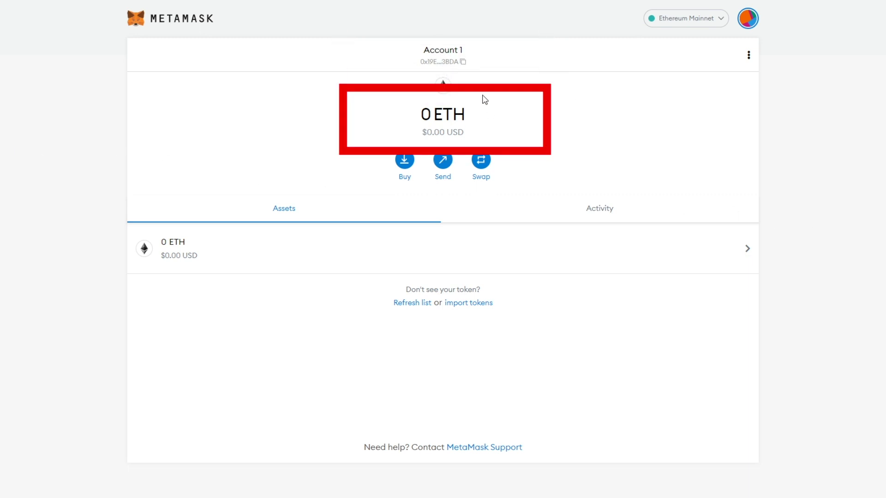
Step: Highlight the 0 ETH balance, then view the account's empty Activity history
drag(420, 115, 466, 122)
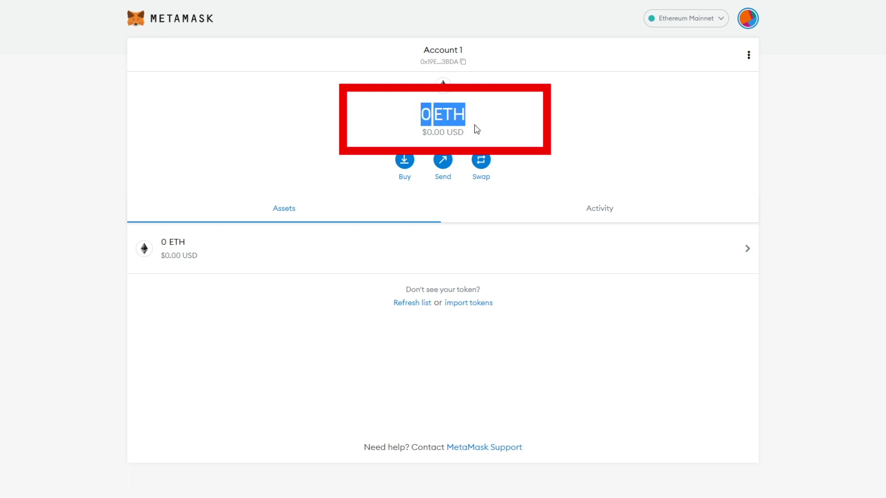
click(476, 129)
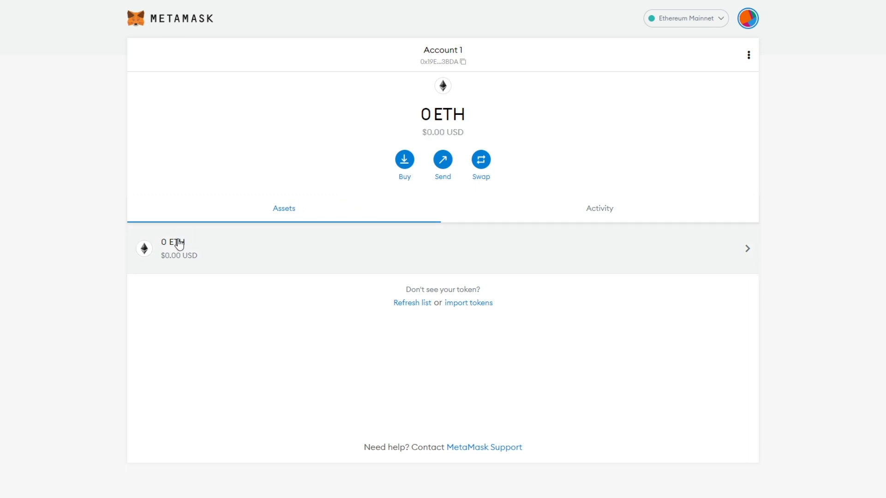
click(546, 221)
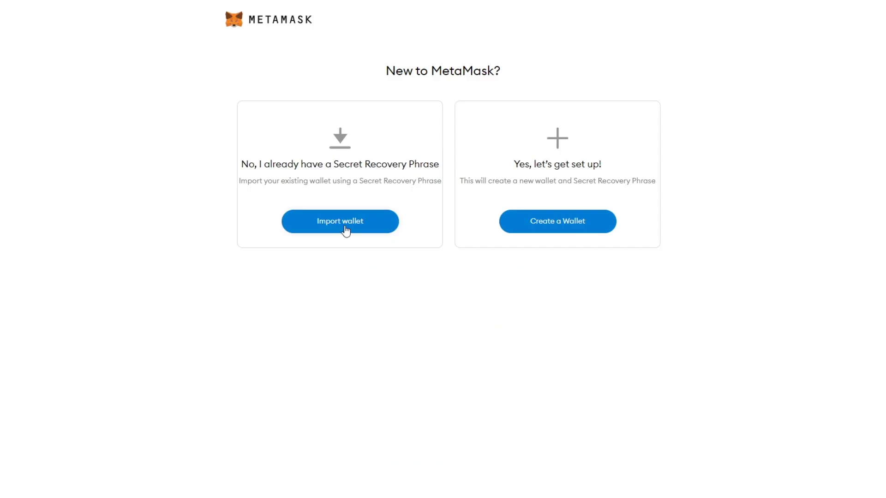
Step: Choose Import wallet to reach the Import from seed form with empty phrase and passwords
click(557, 223)
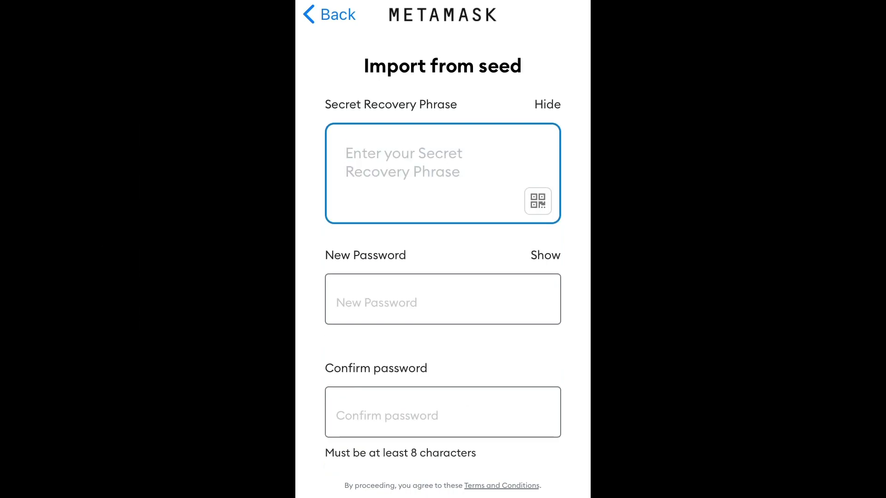
text(wa)
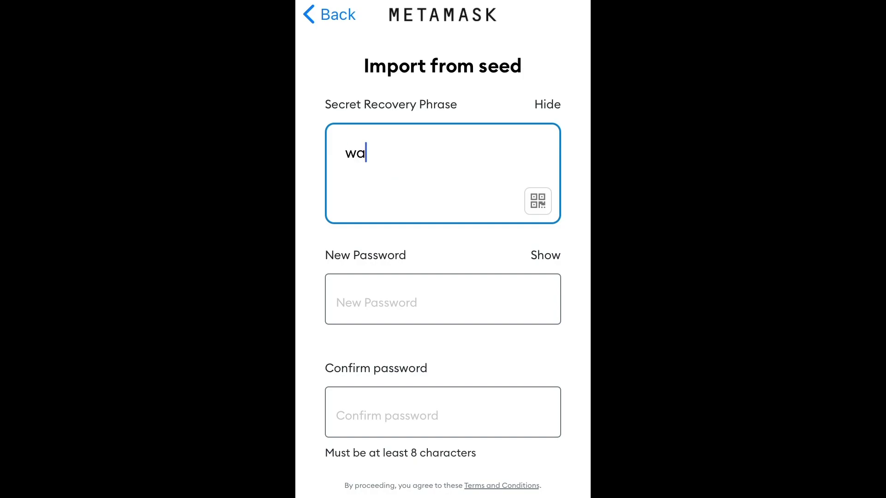
text(nt ea)
text(st)
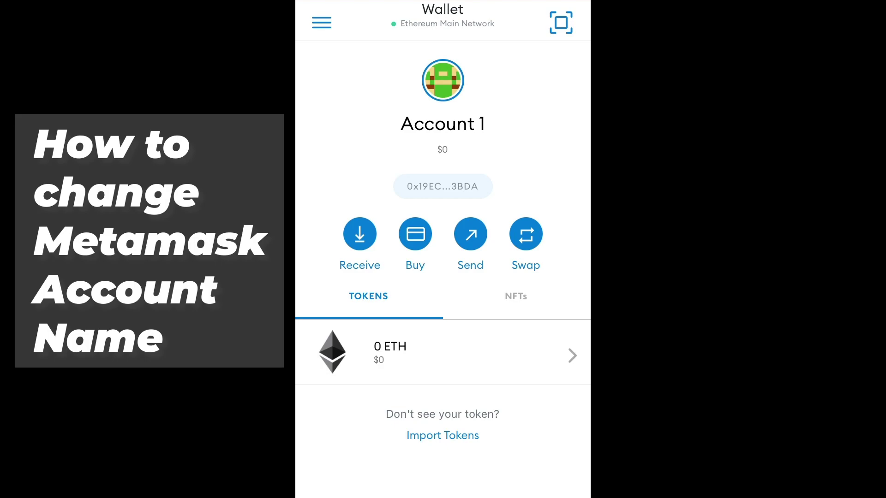
Step: Replace the Account 1 name with a custom name, then show the Receive QR code
click(442, 124)
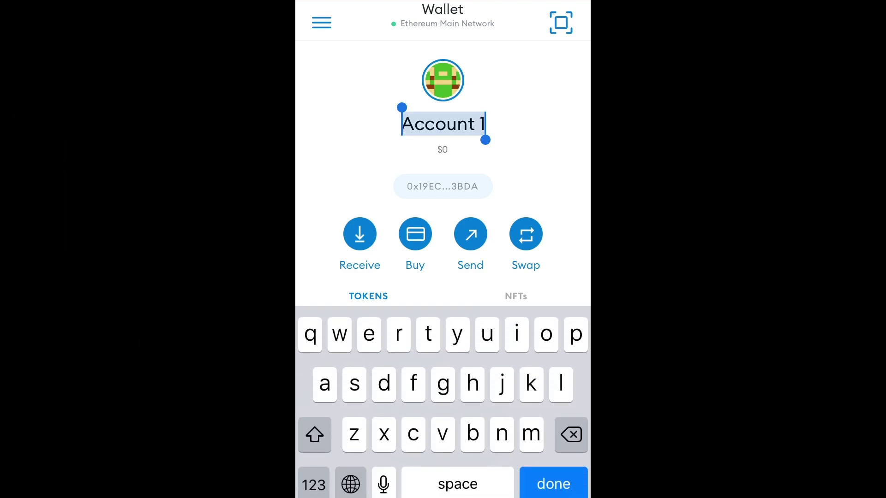
key(BackSpace)
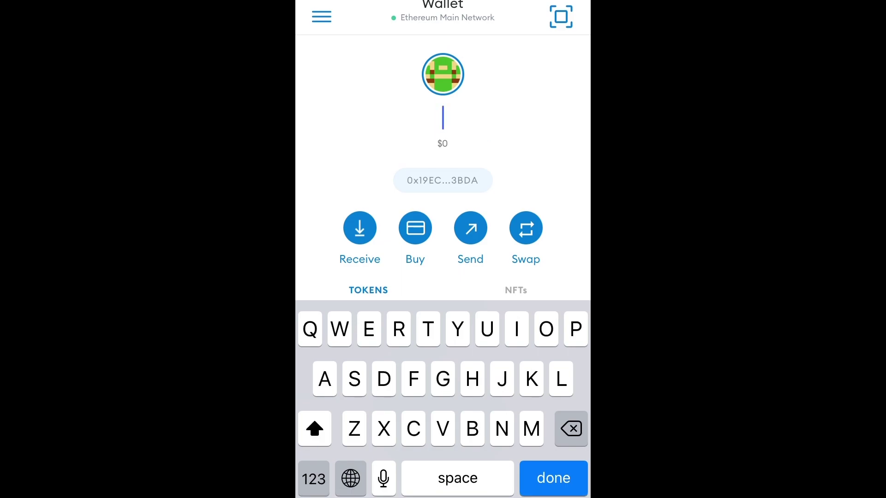
text(Ahsa)
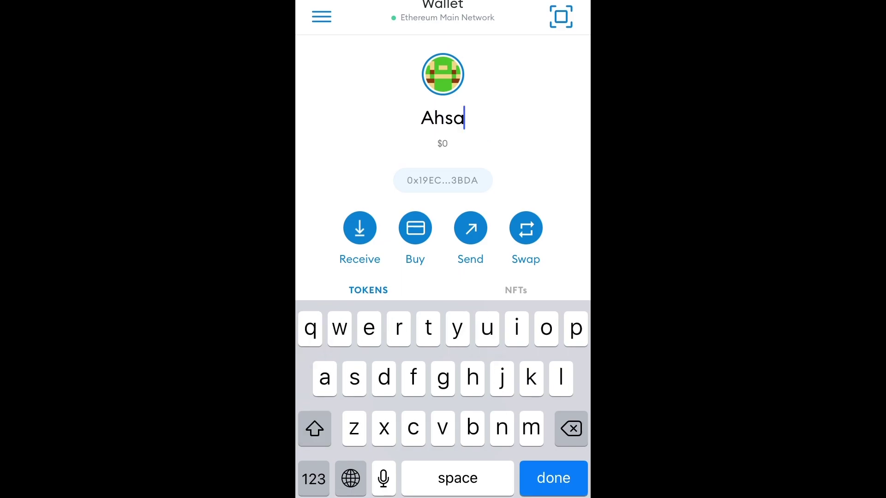
text(n)
text(Finance)
key(Return)
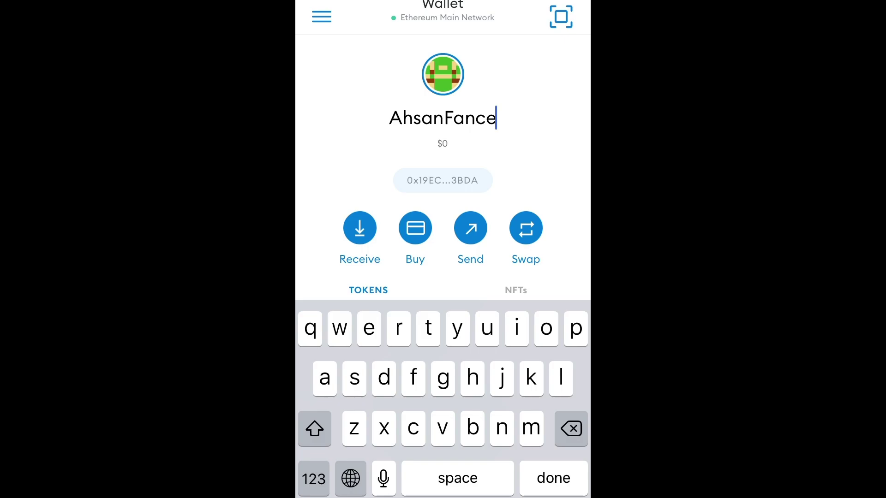
click(359, 229)
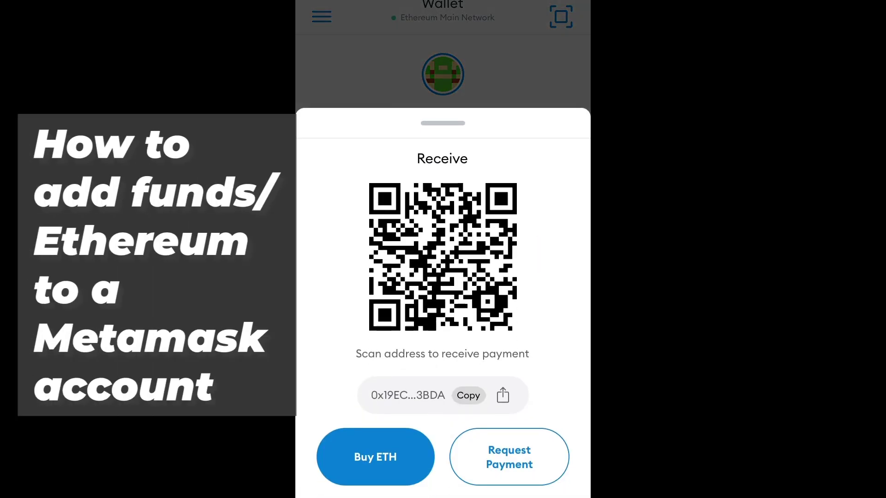